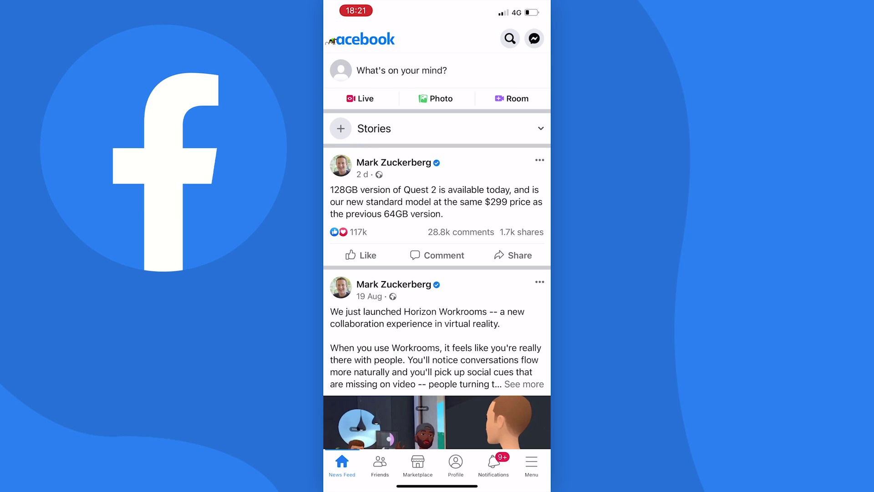
# Go from the Menu to your own profile and scroll through its posts
pyautogui.click(532, 464)
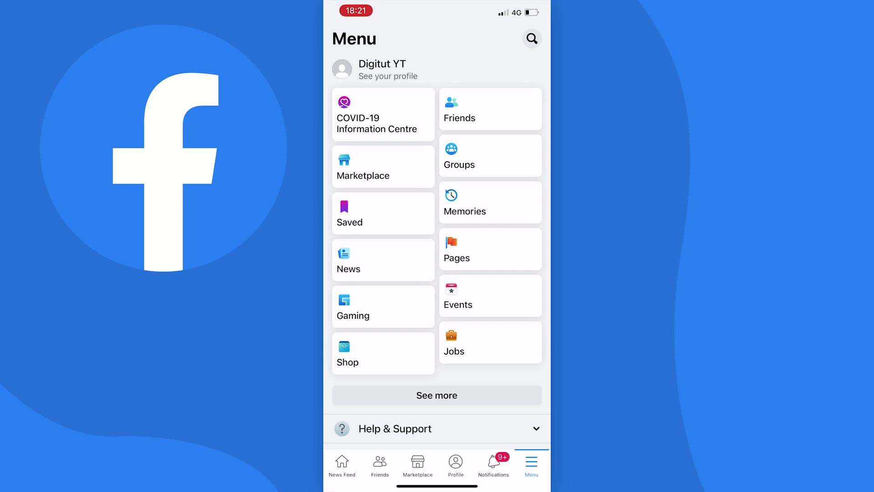
pyautogui.click(387, 69)
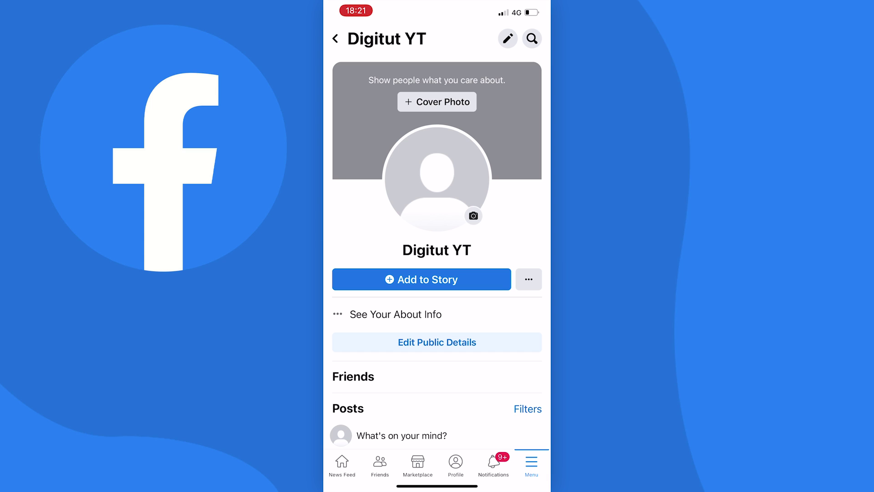
pyautogui.scroll(-8, 437, 234)
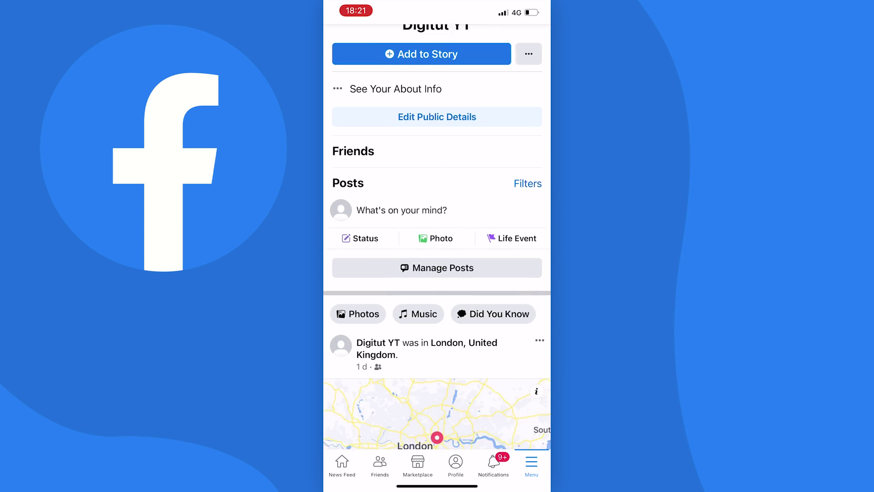
pyautogui.scroll(7, 437, 235)
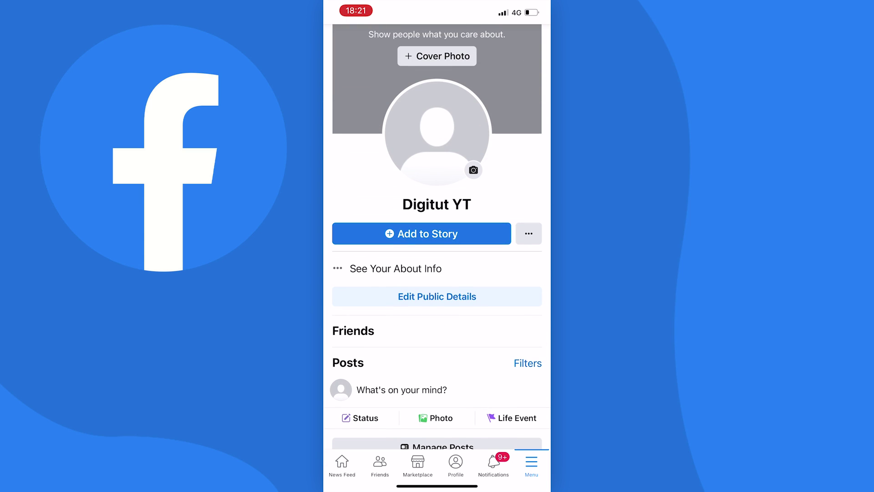
# Open Edit Your About Info and scroll down to the London, United Kingdom check-in
pyautogui.click(437, 296)
pyautogui.scroll(-8, 437, 255)
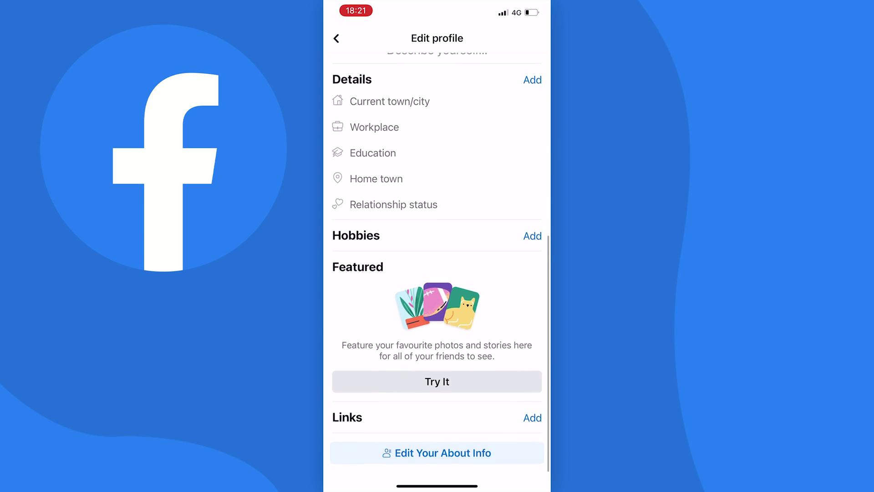
pyautogui.click(437, 453)
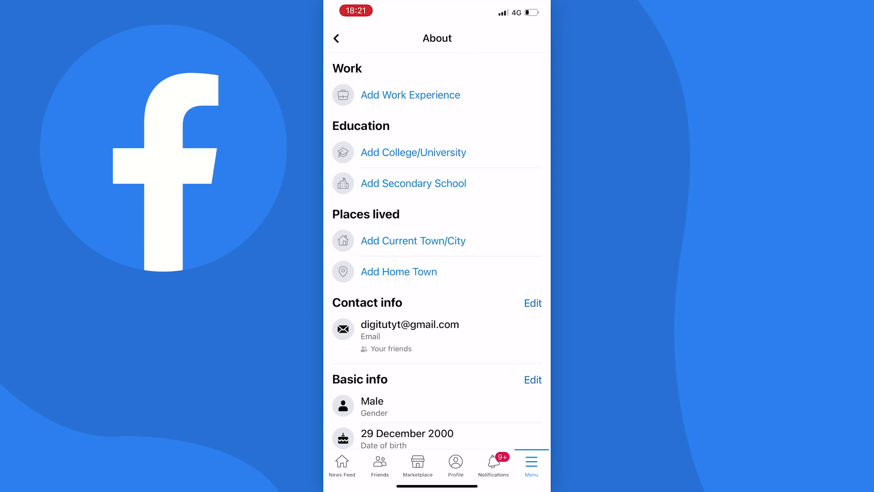
pyautogui.scroll(-8, 436, 250)
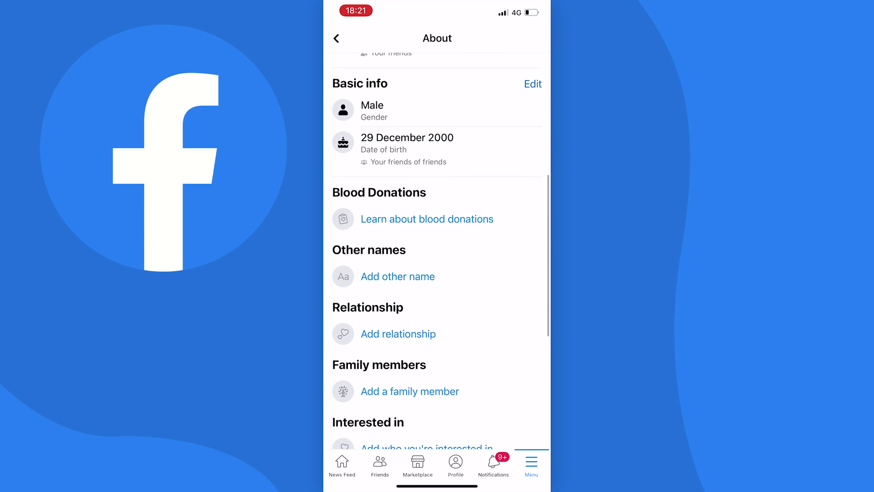
pyautogui.scroll(-5, 437, 250)
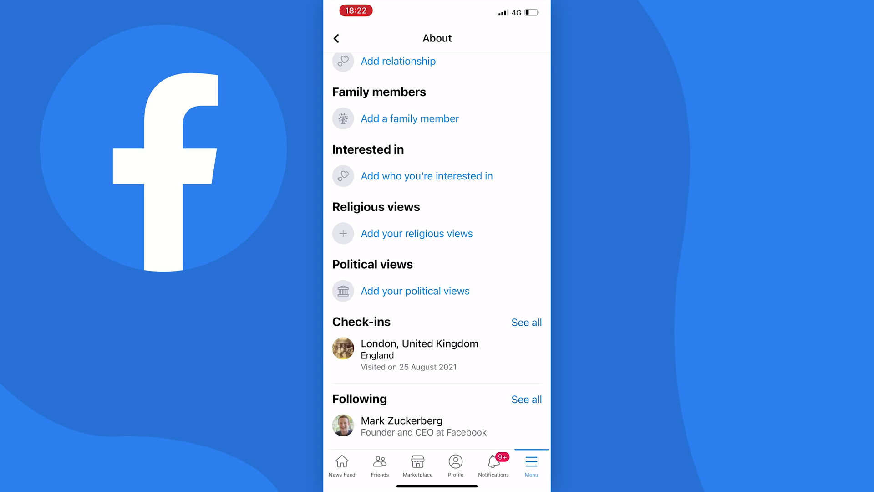
# View all check-ins, including London visits on 25 and 10 August 2021, then return to the list
pyautogui.click(526, 322)
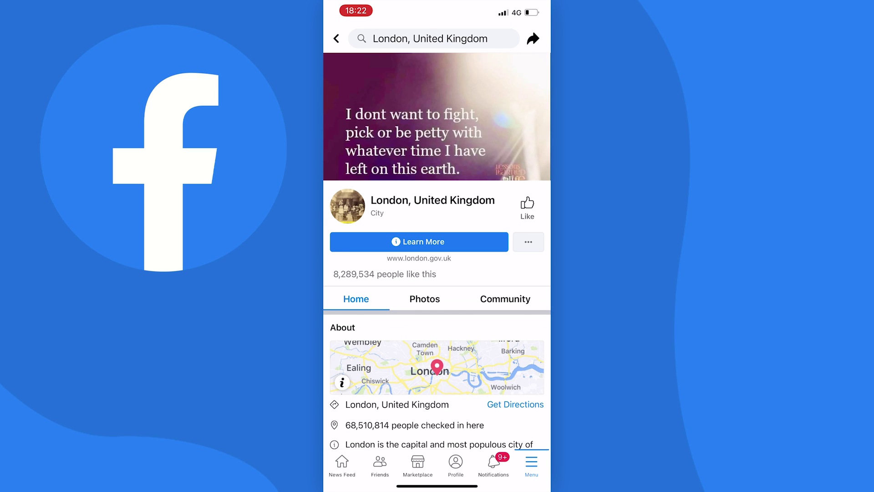
pyautogui.scroll(-5, 437, 273)
pyautogui.scroll(5, 437, 273)
pyautogui.click(336, 38)
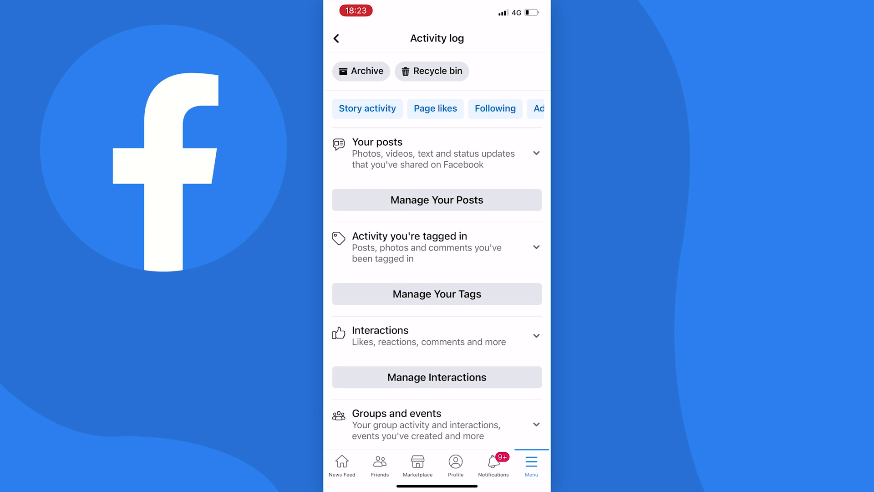
# Open Manage Your Posts from the Activity log to list your own posts
pyautogui.click(437, 200)
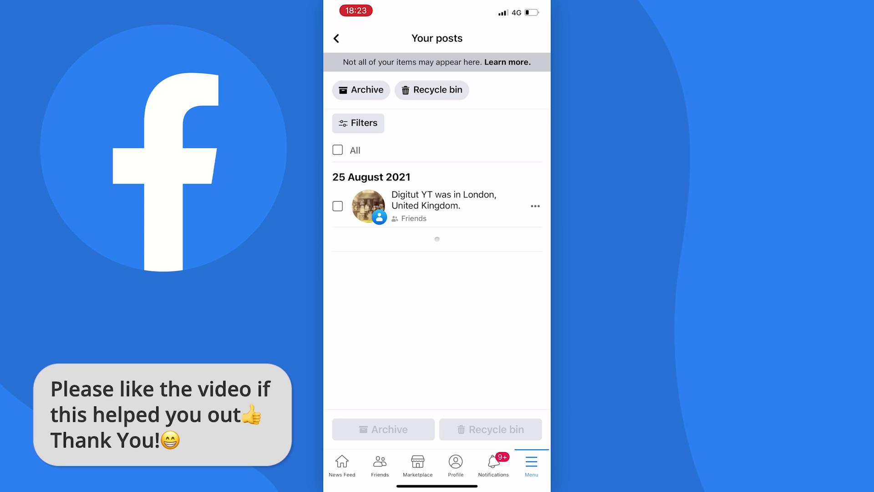
# Set a date filter on your posts with the start date 25 August 2021
pyautogui.click(358, 123)
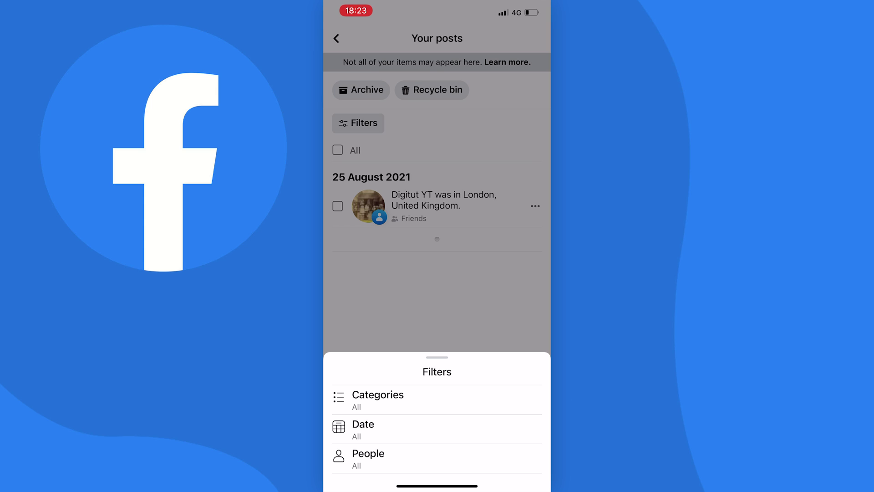
pyautogui.click(363, 428)
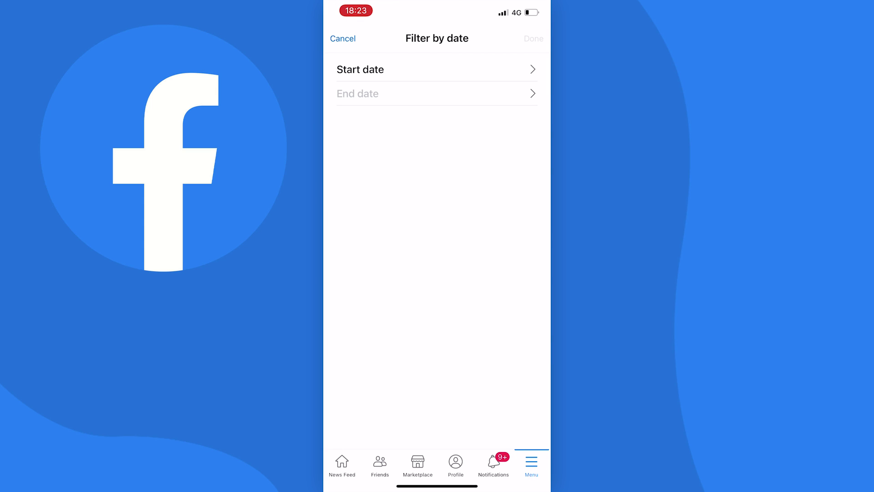
pyautogui.click(360, 69)
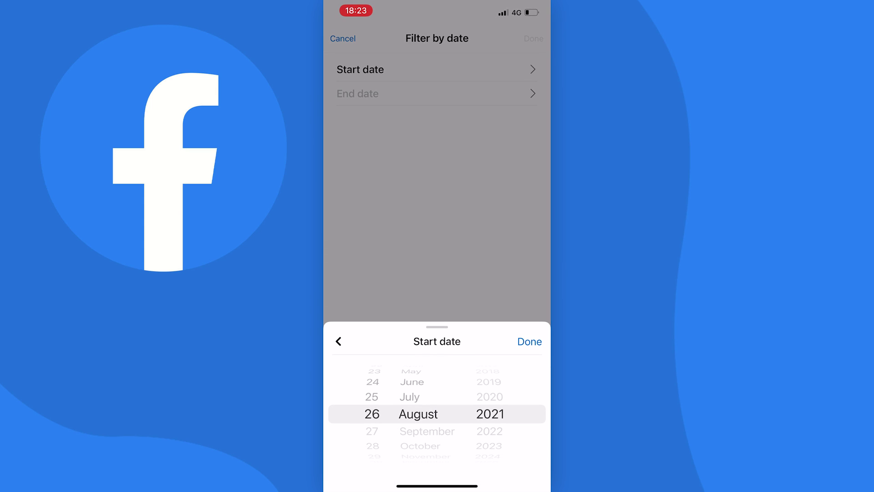
pyautogui.scroll(1, 372, 413)
pyautogui.click(529, 341)
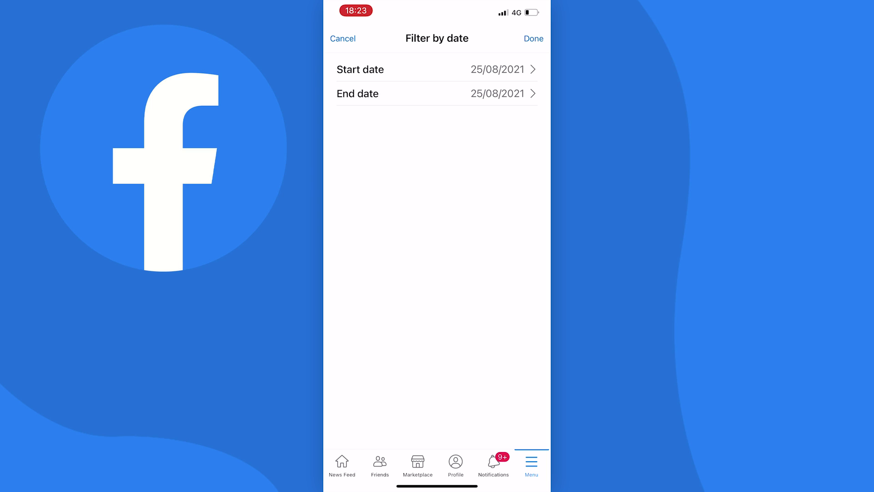
# Apply the 25/08/2021 filter and move the London check-in post to the Recycle bin
pyautogui.click(533, 39)
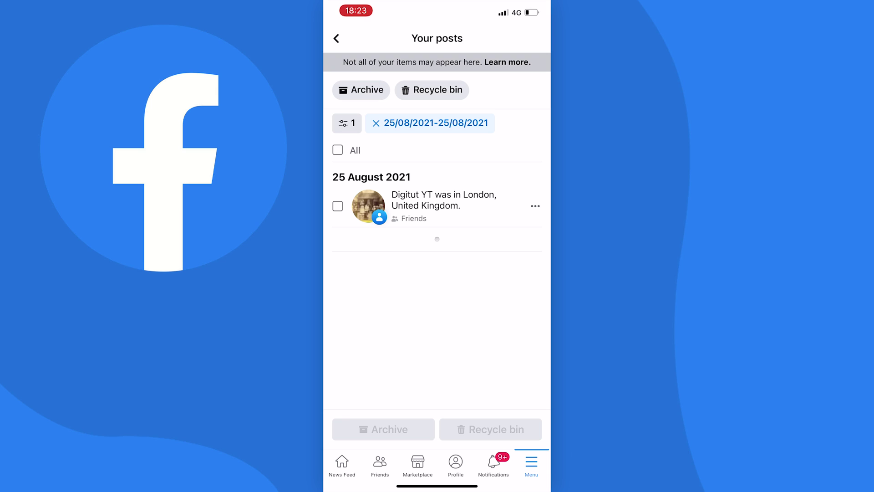
pyautogui.click(337, 206)
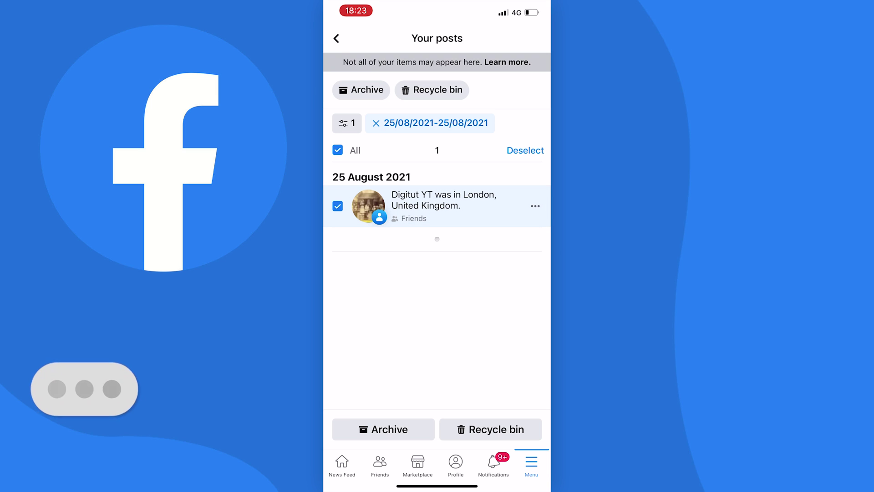
pyautogui.click(490, 429)
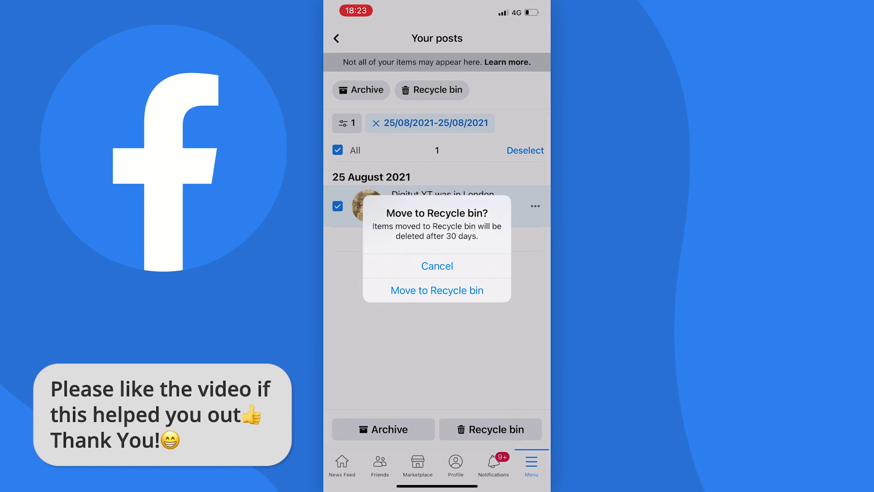
pyautogui.click(437, 290)
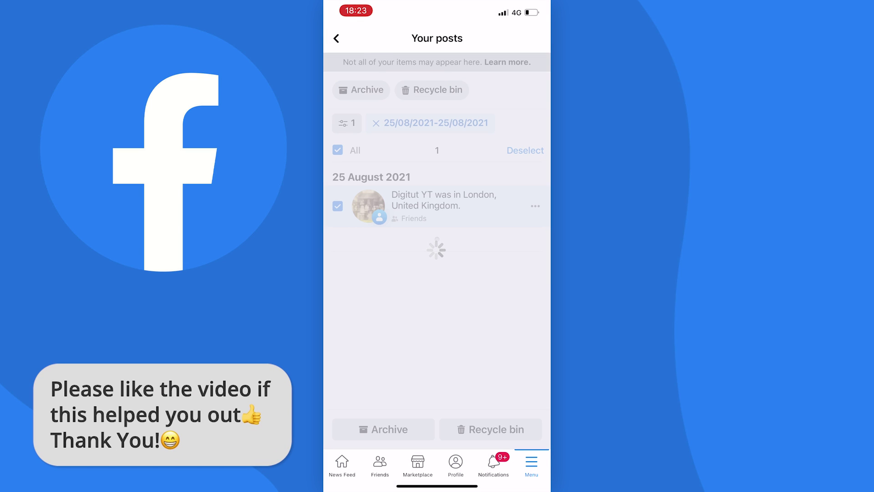